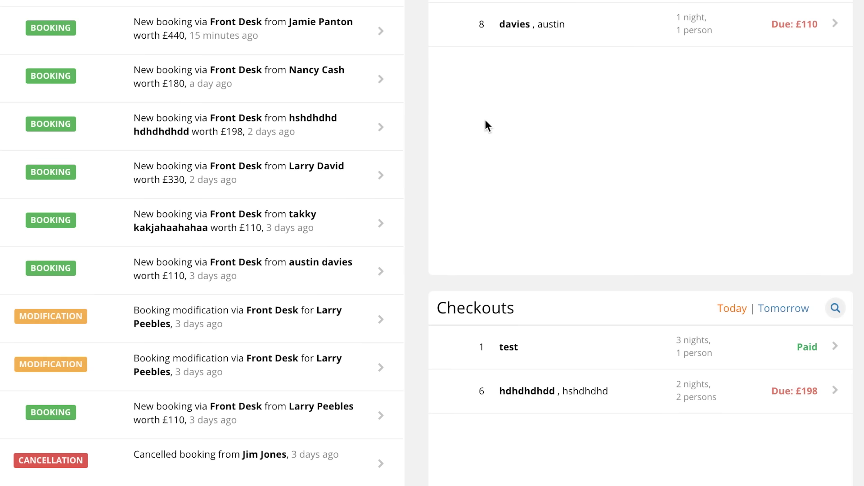
{"action": "left_click", "coordinate": [302, 28]}
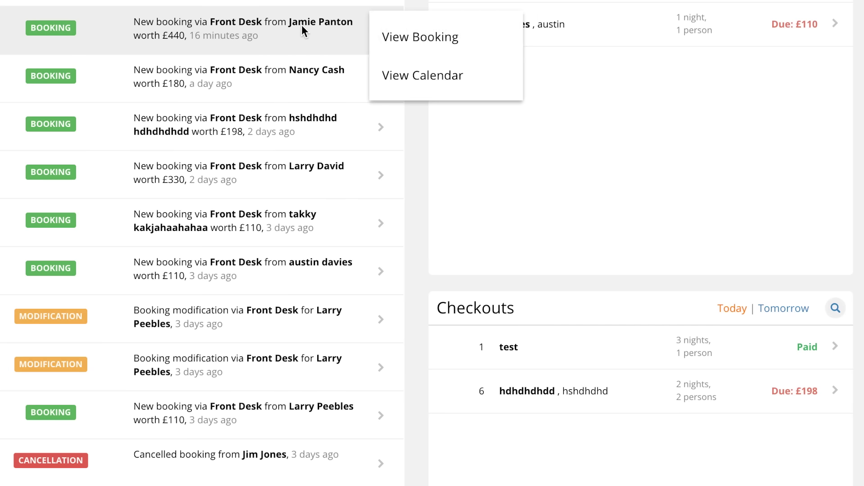
{"action": "left_click", "coordinate": [403, 37]}
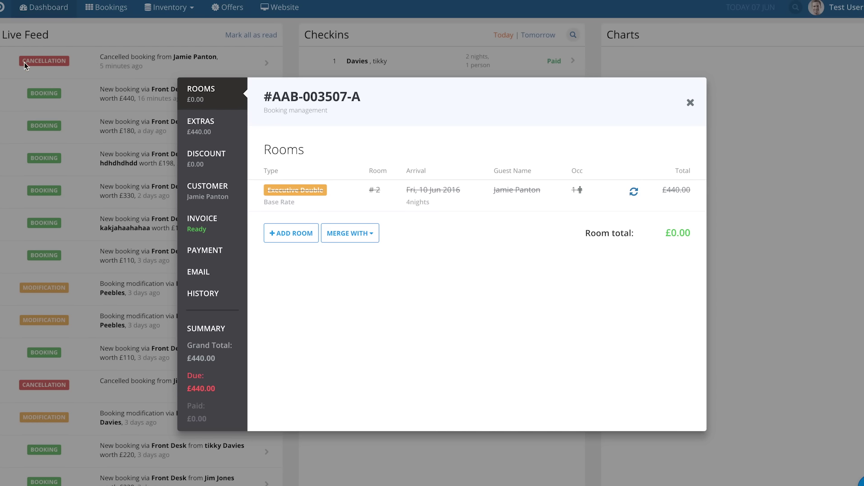
{"action": "left_click", "coordinate": [690, 103]}
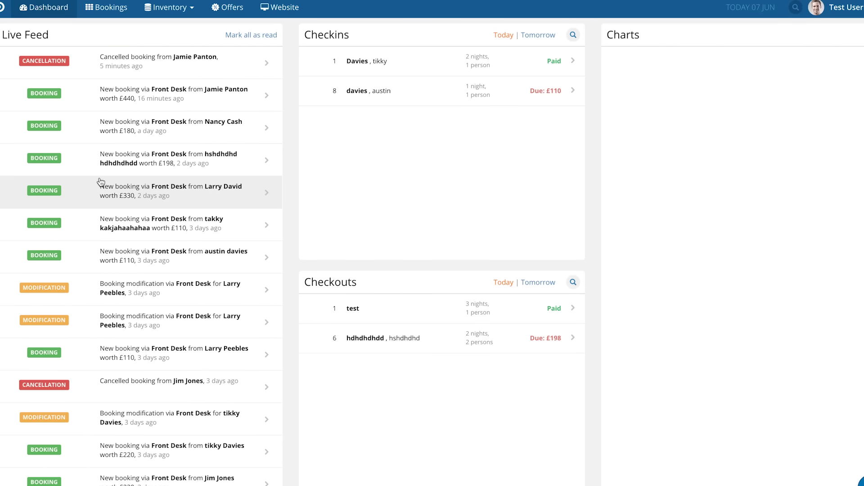
{"action": "left_click", "coordinate": [99, 224]}
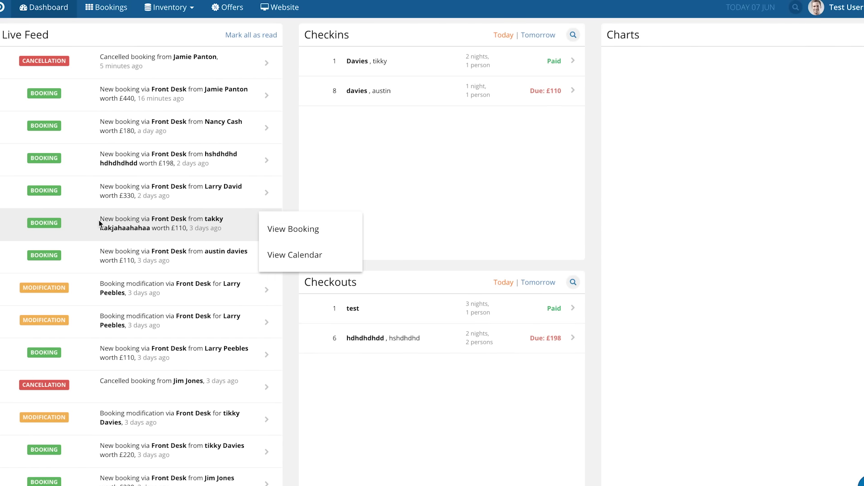
{"action": "left_click", "coordinate": [286, 228]}
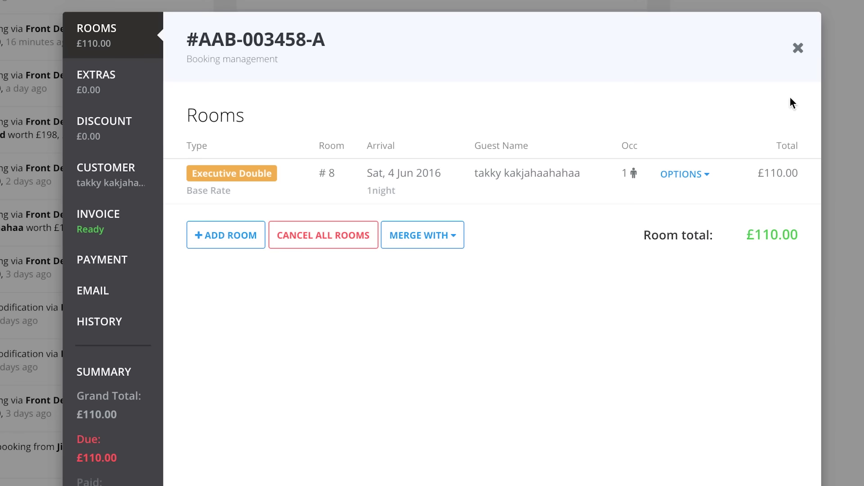
{"action": "left_click", "coordinate": [798, 48]}
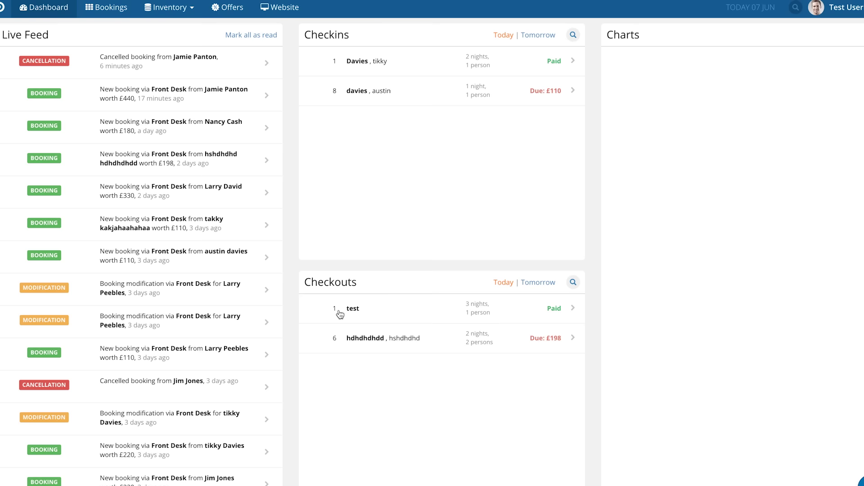
- Switch to the bookings calendar and scroll across the dates around 7 June
{"action": "left_click", "coordinate": [120, 14]}
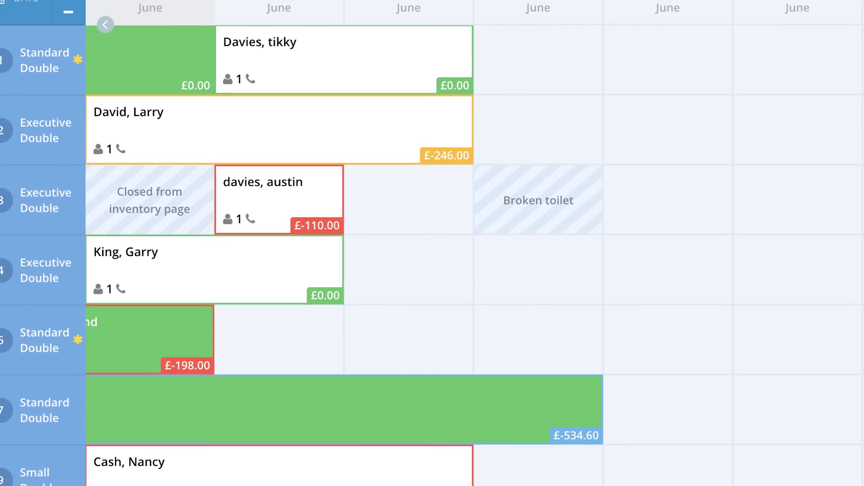
{"action": "scroll", "coordinate": [726, 255], "scroll_direction": "right", "scroll_amount": 3}
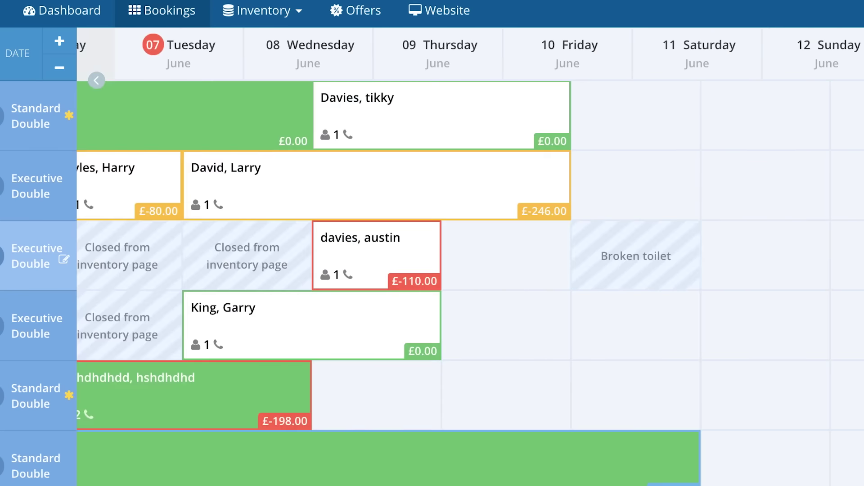
{"action": "scroll", "coordinate": [765, 252], "scroll_direction": "left", "scroll_amount": 10}
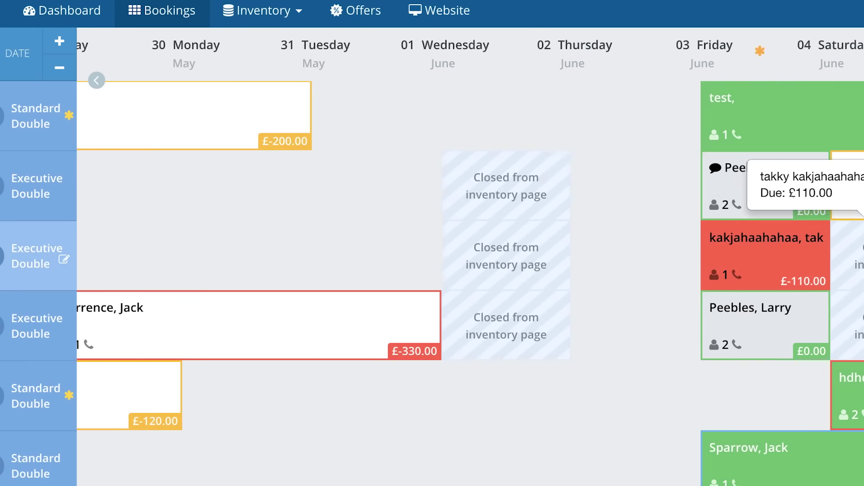
{"action": "scroll", "coordinate": [765, 252], "scroll_direction": "right", "scroll_amount": 5}
{"action": "scroll", "coordinate": [765, 252], "scroll_direction": "right", "scroll_amount": 5}
{"action": "scroll", "coordinate": [765, 252], "scroll_direction": "right", "scroll_amount": 2}
{"action": "scroll", "coordinate": [765, 252], "scroll_direction": "right", "scroll_amount": 2}
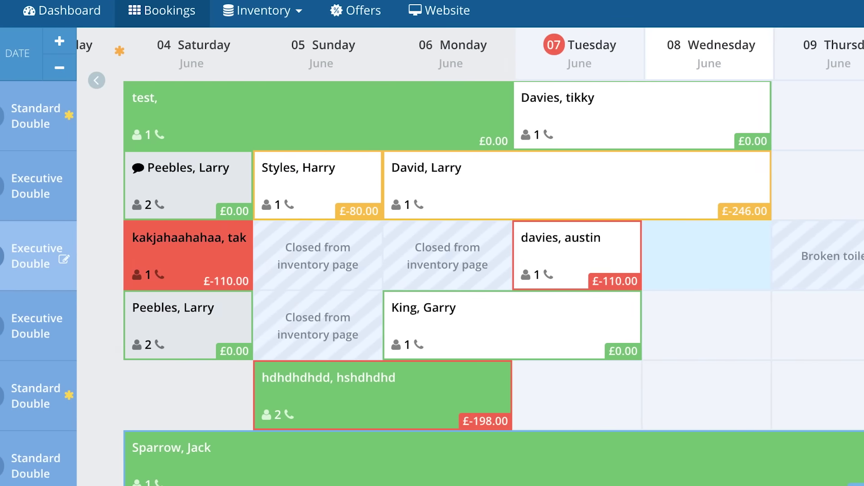
{"action": "scroll", "coordinate": [470, 260], "scroll_direction": "right", "scroll_amount": 3}
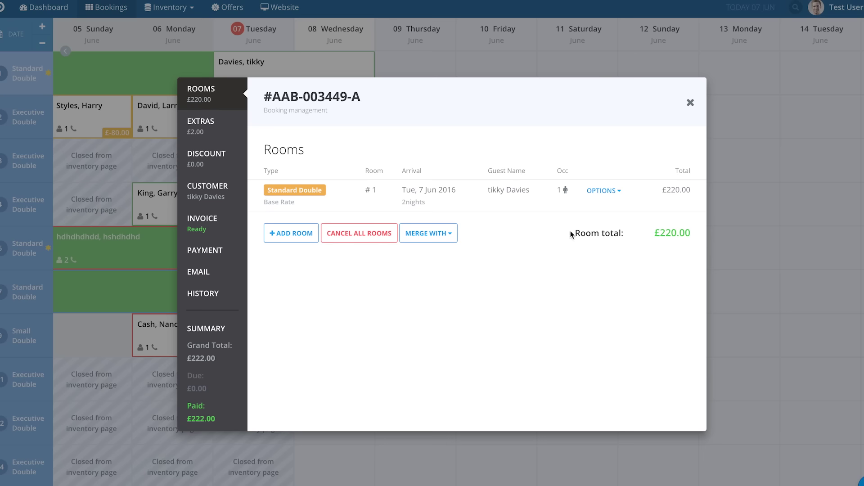
{"action": "left_click", "coordinate": [691, 102]}
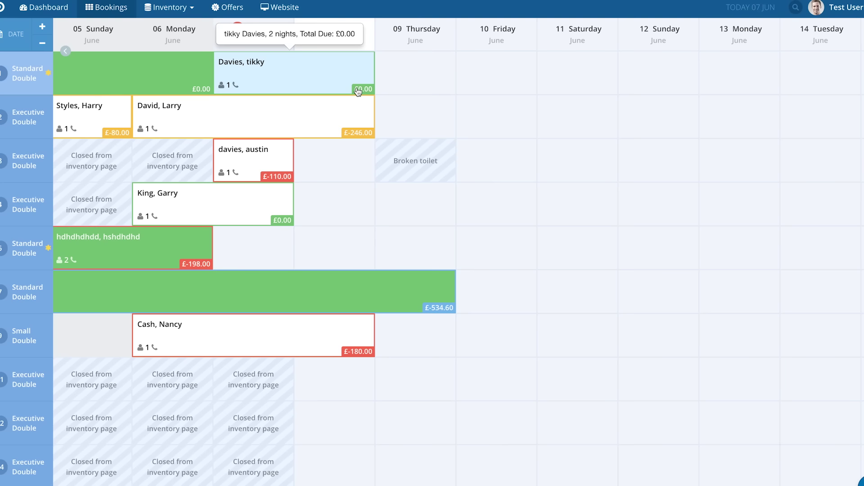
{"action": "left_click", "coordinate": [350, 131]}
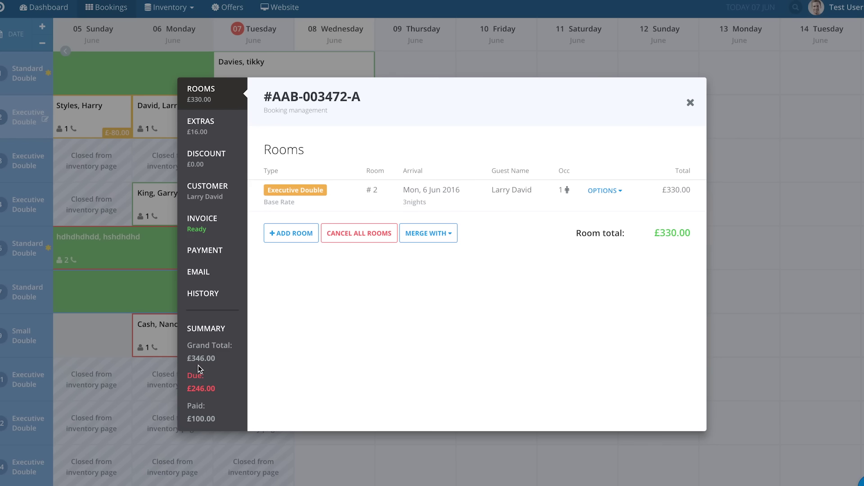
- Review Larry David's £16 extras and choose Champagne as a new extra
{"action": "left_click", "coordinate": [195, 131]}
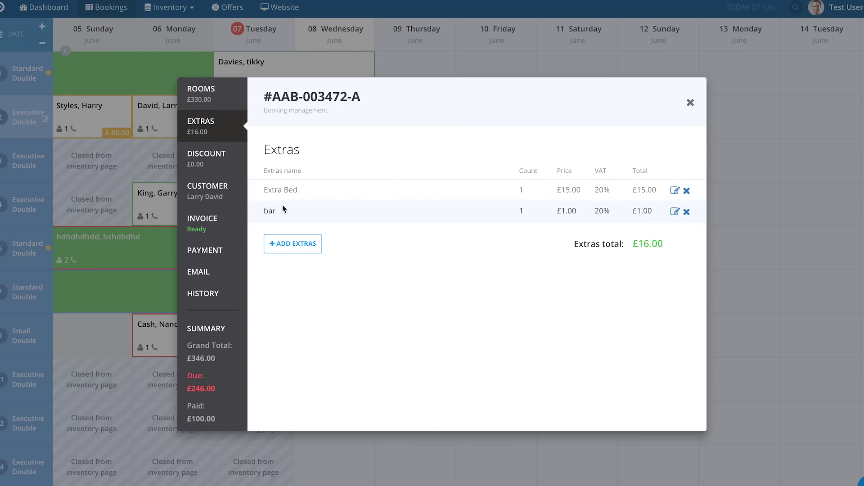
{"action": "left_click", "coordinate": [286, 245]}
{"action": "left_click", "coordinate": [286, 249]}
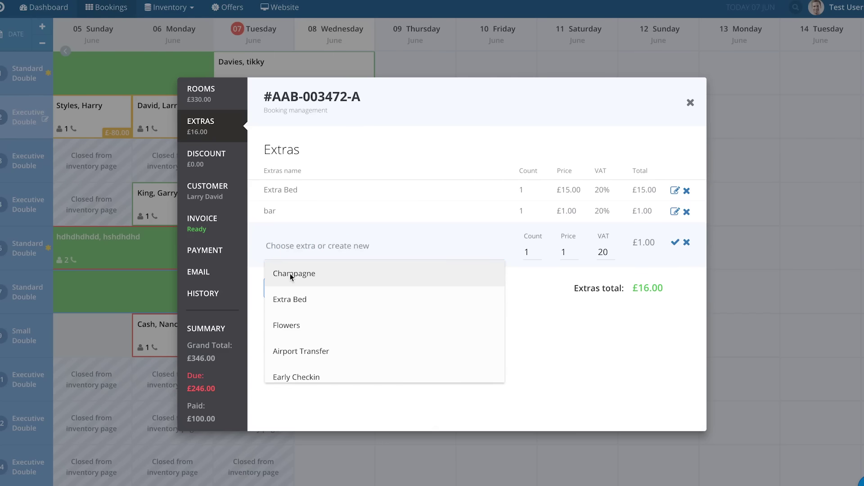
{"action": "left_click", "coordinate": [291, 275]}
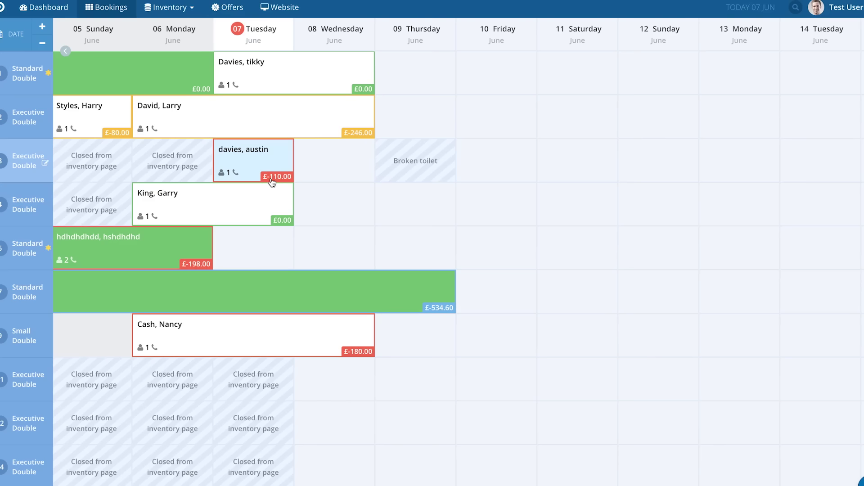
{"action": "left_click", "coordinate": [271, 177]}
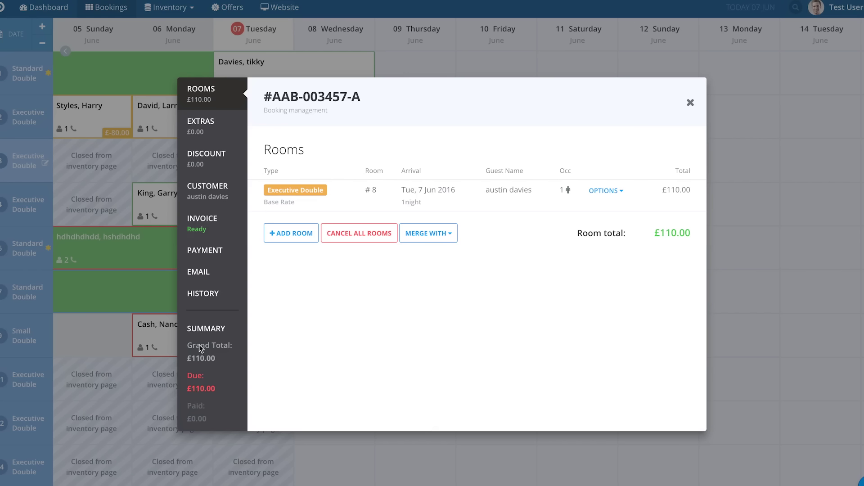
{"action": "left_click", "coordinate": [198, 226]}
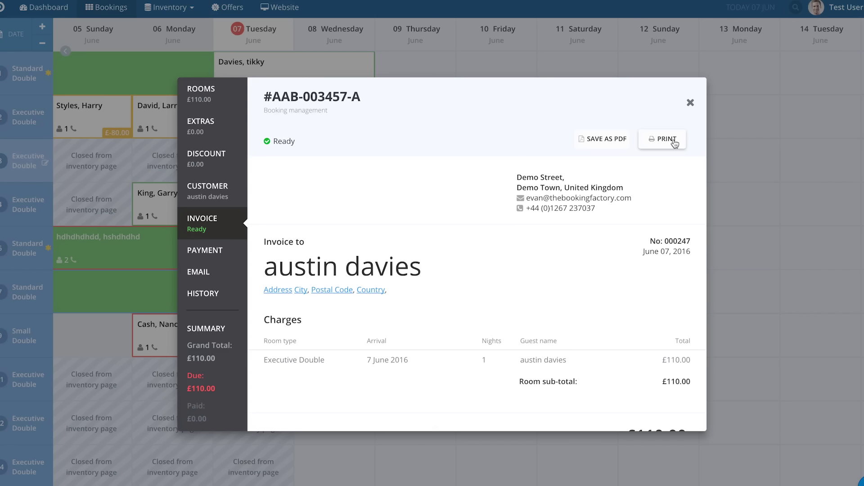
{"action": "left_click", "coordinate": [689, 106]}
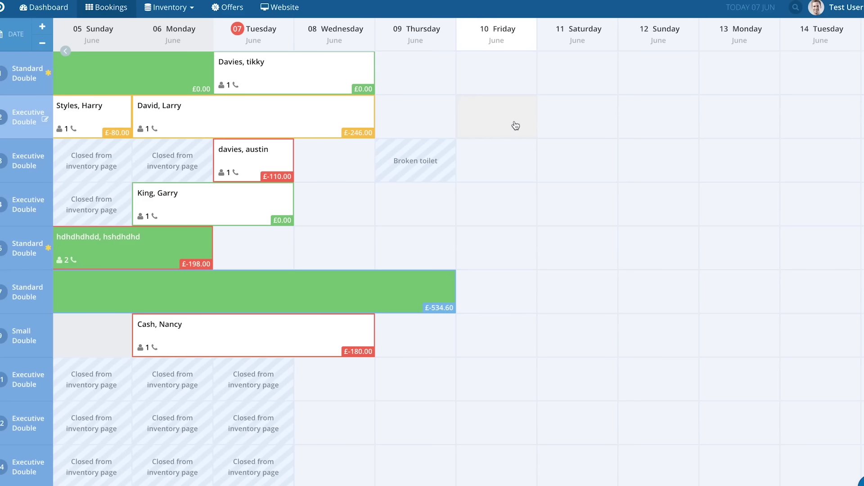
- Select dates from 10 June on room 2 to start a new Executive Double booking
{"action": "left_click_drag", "start_coordinate": [495, 126], "coordinate": [642, 123]}
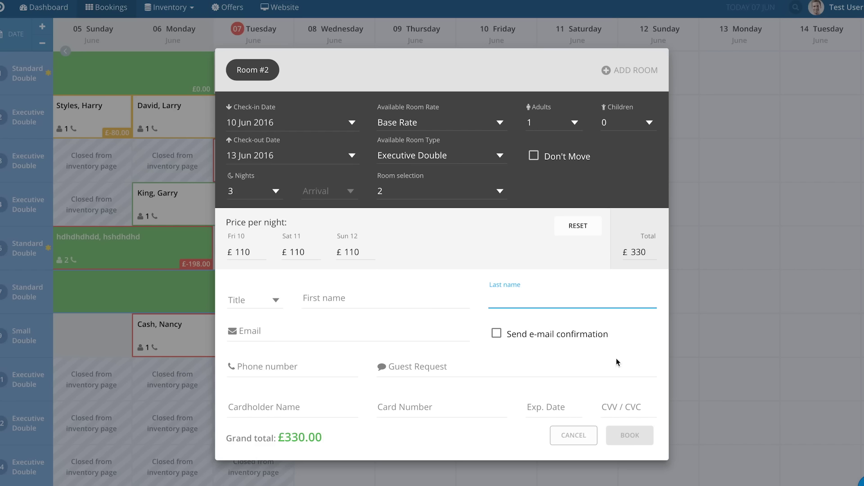
- Discard the unfinished booking and go to the Offers page
{"action": "left_click", "coordinate": [579, 434]}
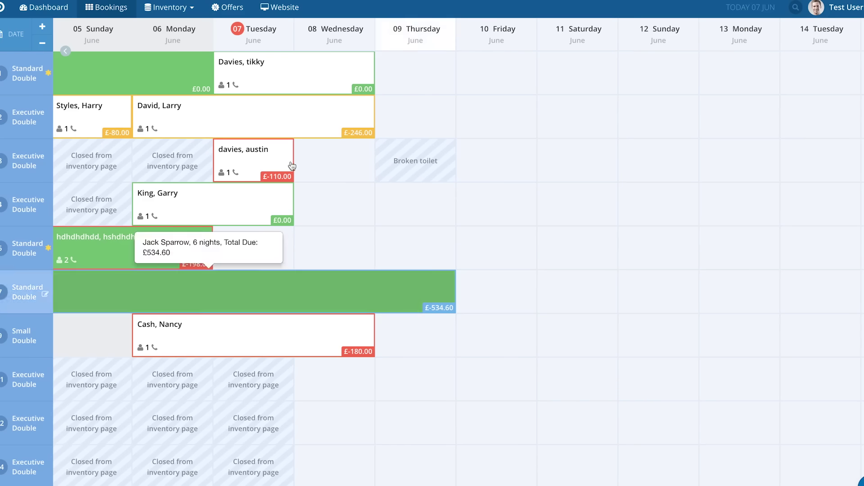
{"action": "left_click", "coordinate": [233, 9]}
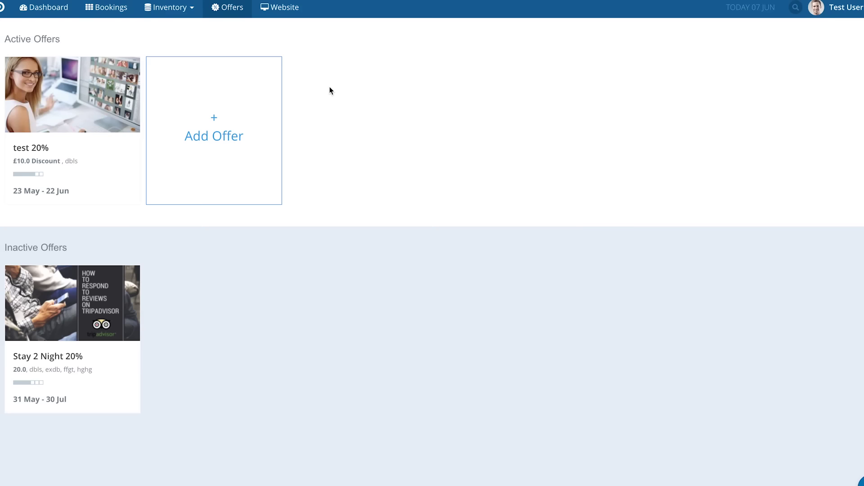
- Start a new offer titled 'Weekend Special Offer'
{"action": "left_click", "coordinate": [213, 119]}
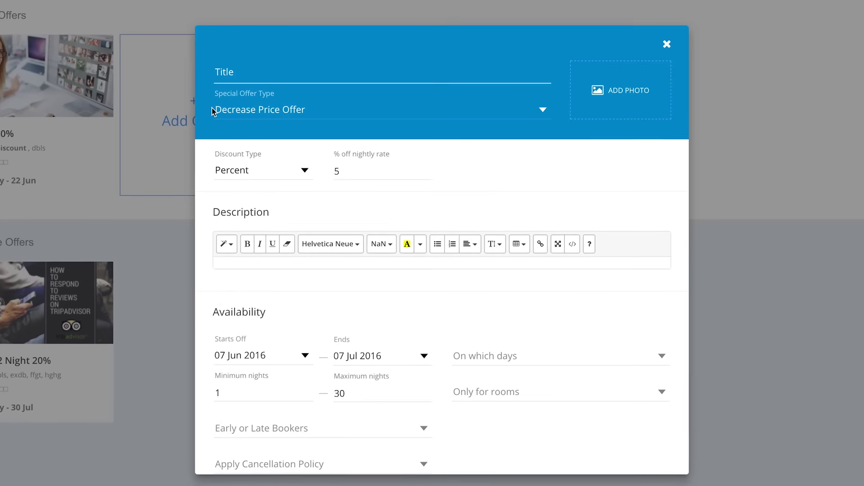
{"action": "left_click", "coordinate": [209, 52]}
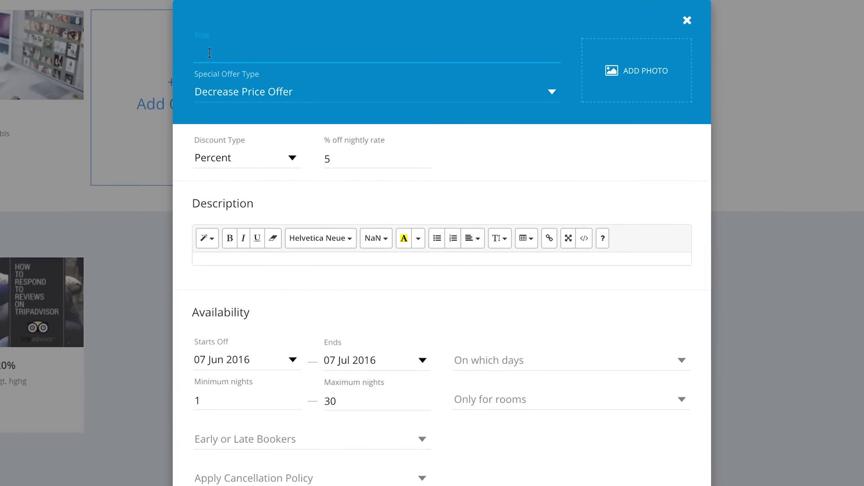
{"action": "type", "text": "We"}
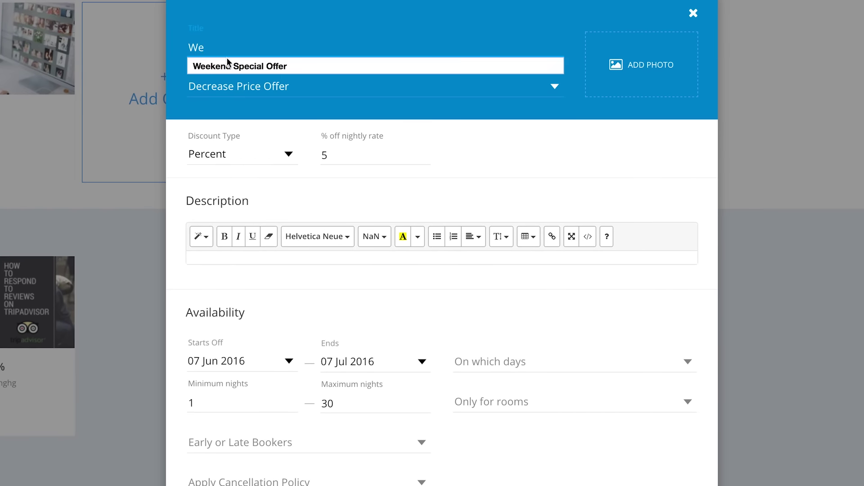
{"action": "left_click", "coordinate": [230, 66]}
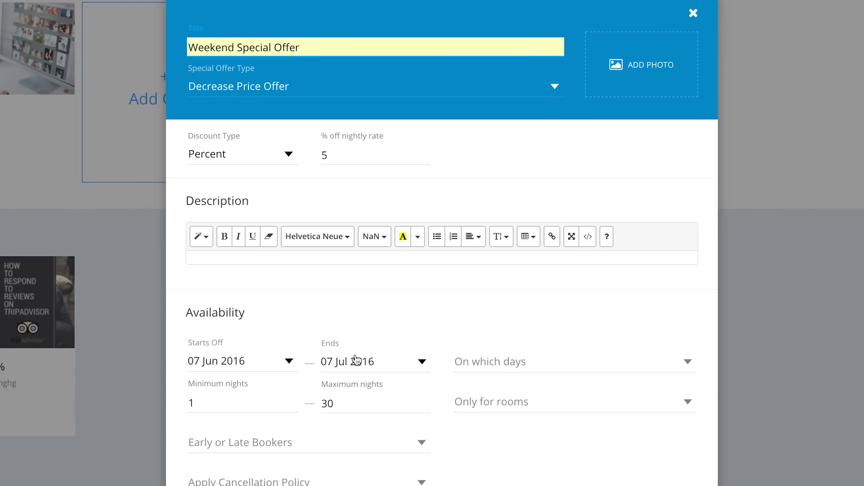
- Change the nightly-rate discount from 5% to 25%
{"action": "left_click", "coordinate": [348, 152]}
{"action": "left_click_drag", "start_coordinate": [340, 153], "coordinate": [316, 151]}
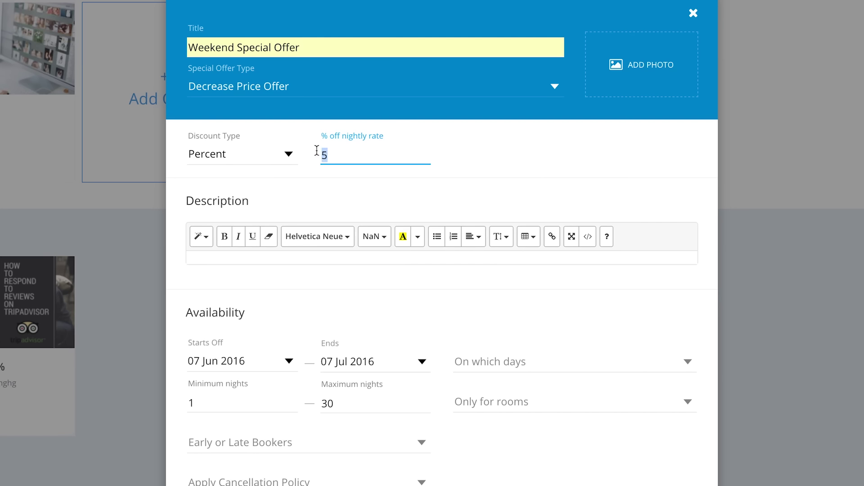
{"action": "type", "text": "25"}
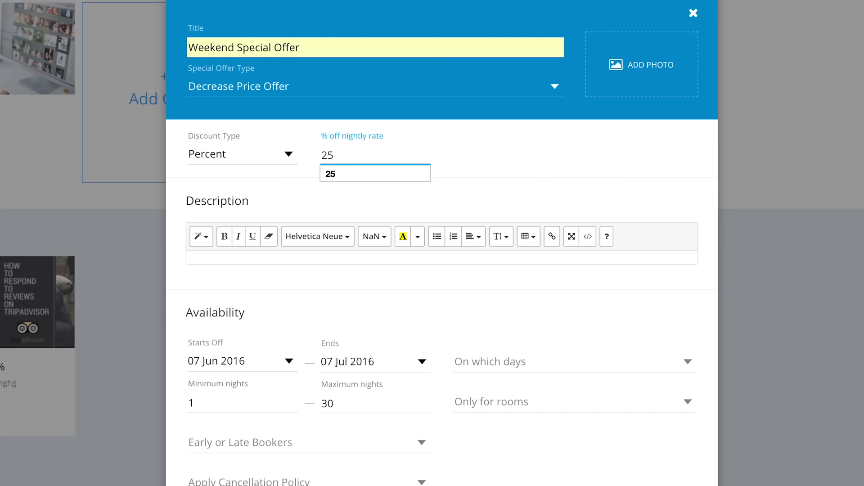
{"action": "left_click", "coordinate": [331, 170]}
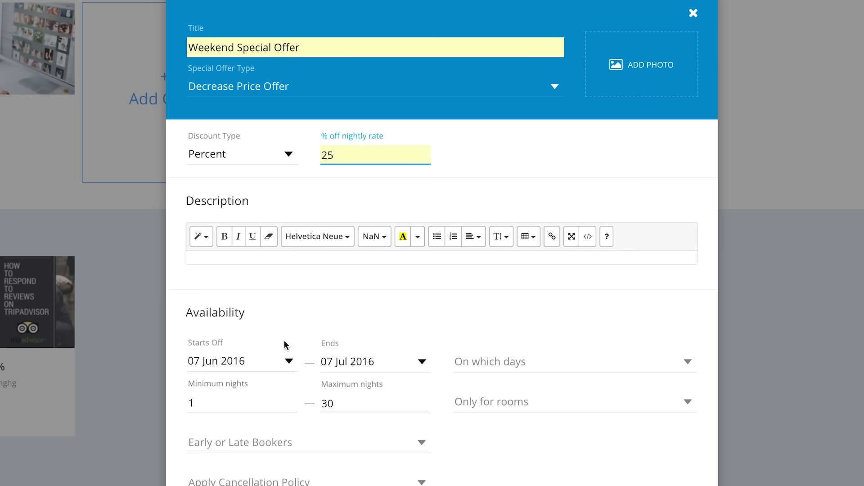
- Set the offer to run from 09 Jun 2016 to 11 Jul 2016
{"action": "left_click", "coordinate": [288, 362]}
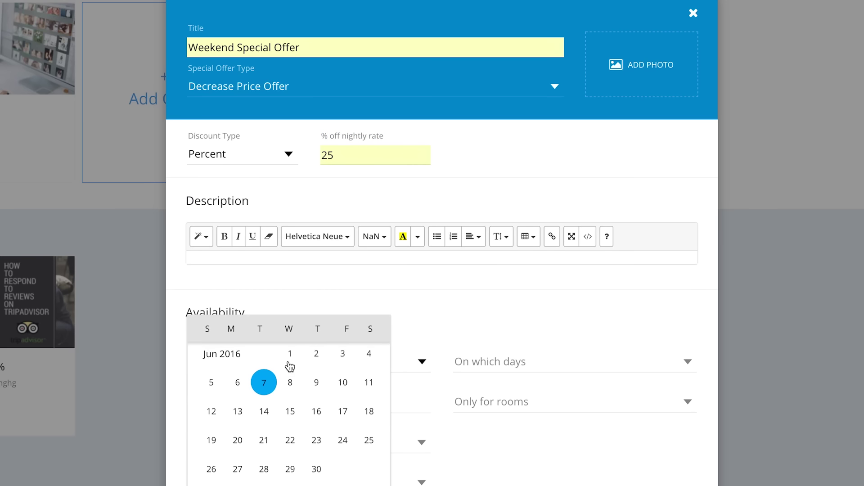
{"action": "left_click", "coordinate": [318, 383]}
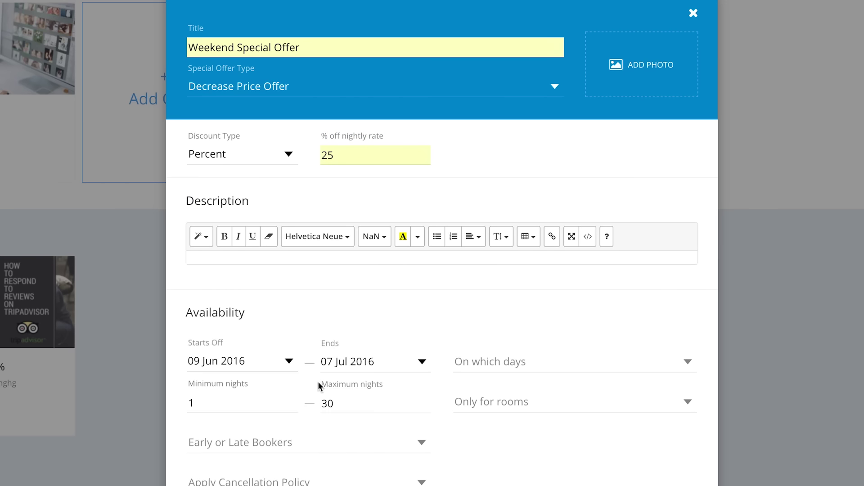
{"action": "left_click", "coordinate": [412, 363]}
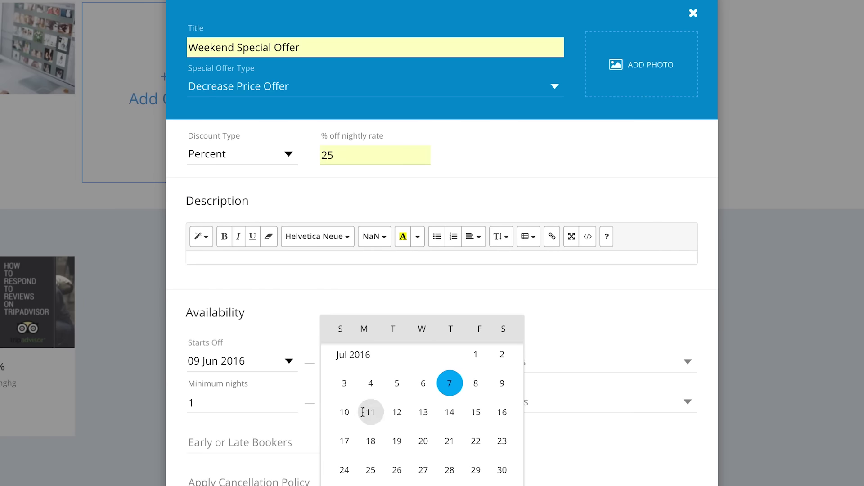
{"action": "left_click", "coordinate": [369, 414]}
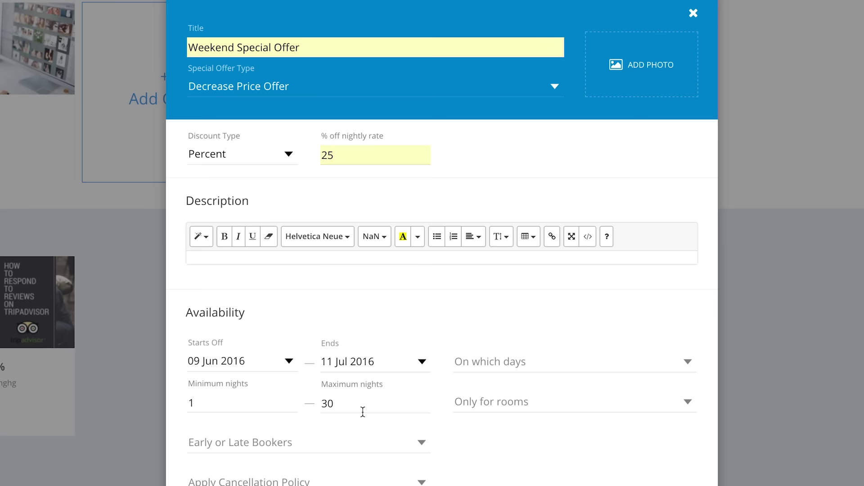
- Change the maximum nights from 30 to 4
{"action": "double_click", "coordinate": [342, 414]}
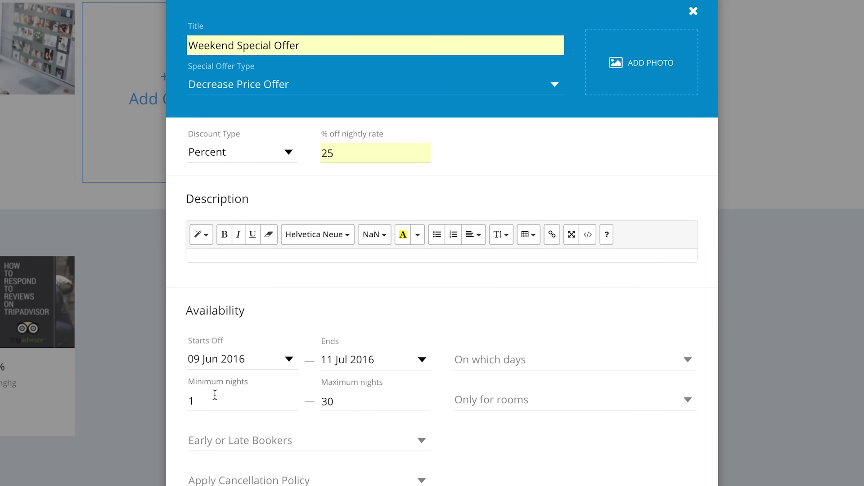
{"action": "left_click", "coordinate": [334, 401]}
{"action": "left_click_drag", "start_coordinate": [333, 402], "coordinate": [312, 401]}
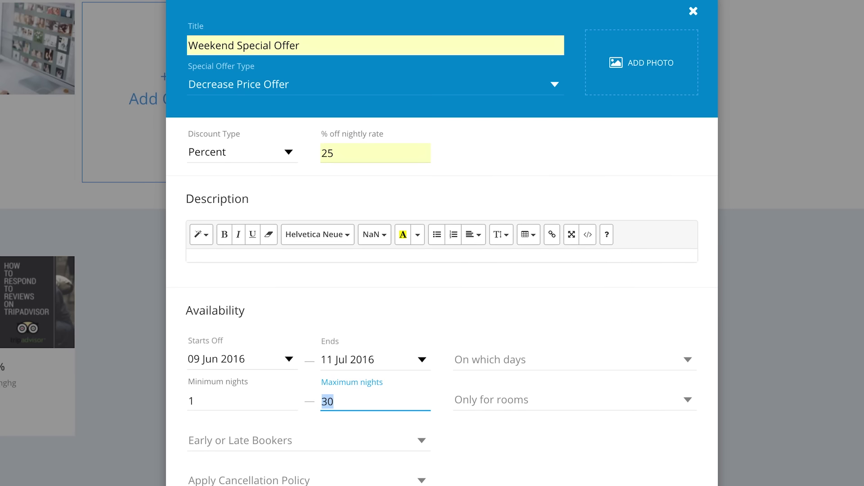
{"action": "type", "text": "4"}
{"action": "left_click", "coordinate": [336, 425]}
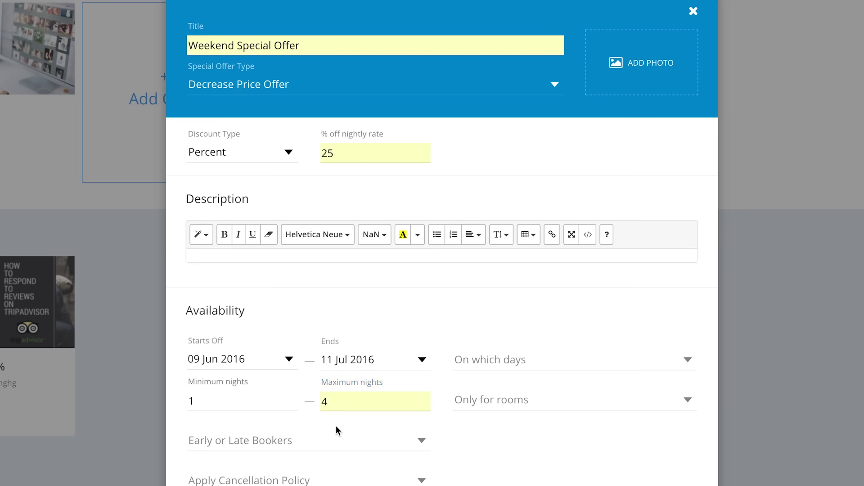
- Turn on the promo code option and set the code to WeekendSpecial2016
{"action": "scroll", "coordinate": [336, 425], "scroll_direction": "down", "scroll_amount": 1}
{"action": "scroll", "coordinate": [335, 426], "scroll_direction": "down", "scroll_amount": 3}
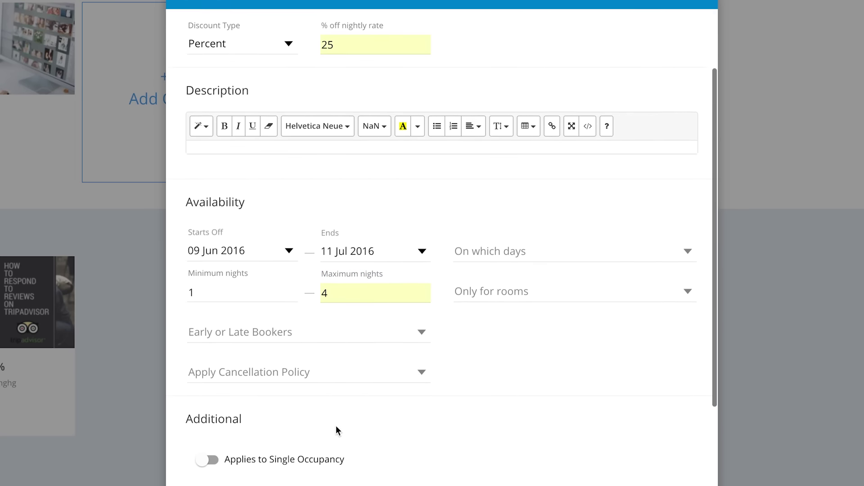
{"action": "scroll", "coordinate": [336, 426], "scroll_direction": "down", "scroll_amount": 1}
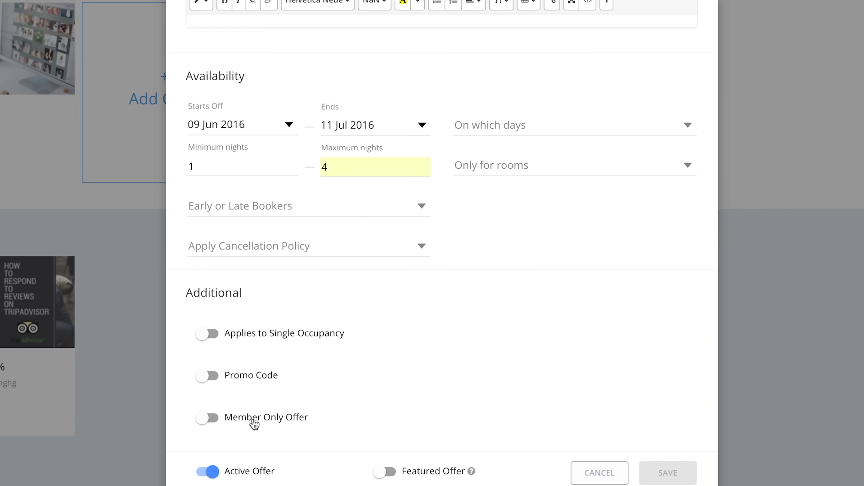
{"action": "left_click", "coordinate": [218, 371]}
{"action": "left_click", "coordinate": [466, 388]}
{"action": "type", "text": "WEEK"}
{"action": "left_click", "coordinate": [490, 404]}
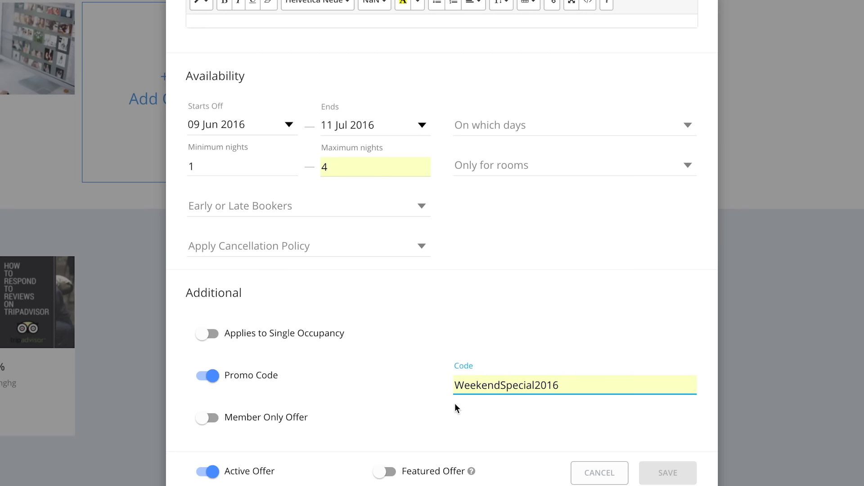
{"action": "scroll", "coordinate": [454, 403], "scroll_direction": "up", "scroll_amount": 5}
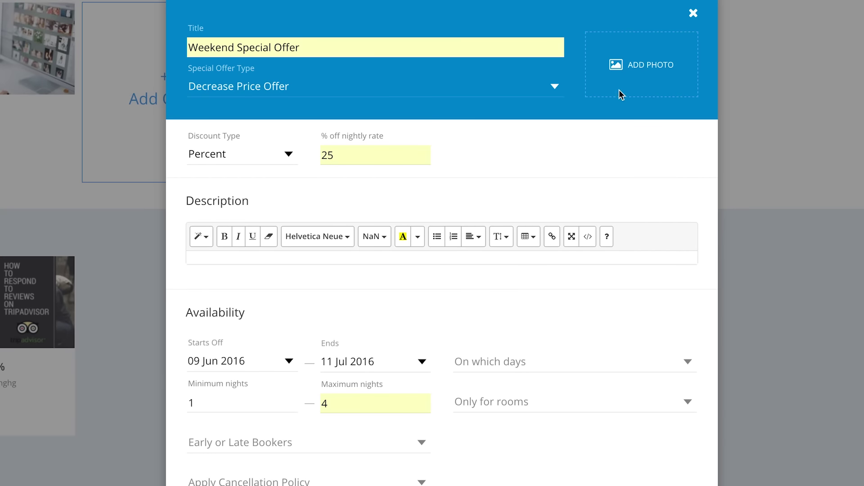
{"action": "scroll", "coordinate": [614, 95], "scroll_direction": "down", "scroll_amount": 5}
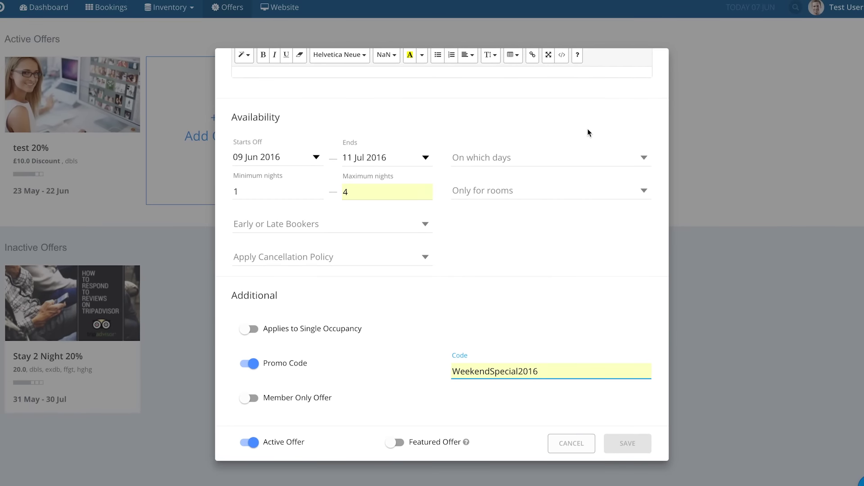
- Close the offer form and open the website's home page Body Text editor
{"action": "left_click", "coordinate": [718, 125]}
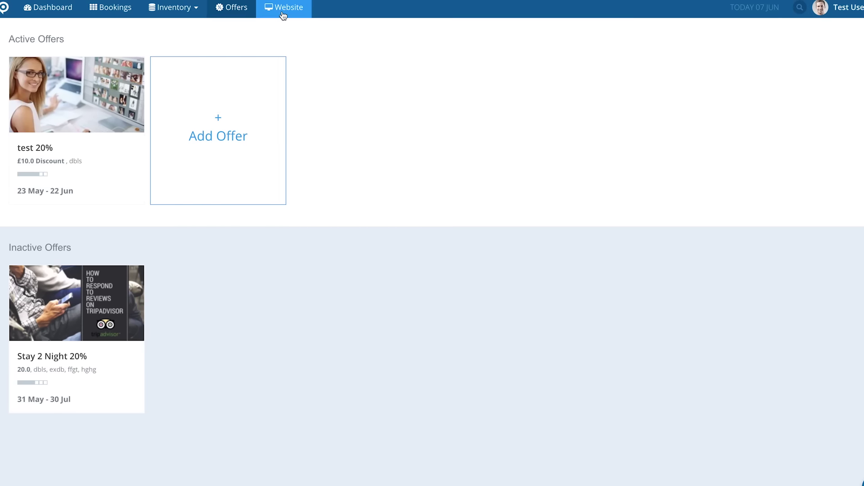
{"action": "left_click", "coordinate": [283, 13]}
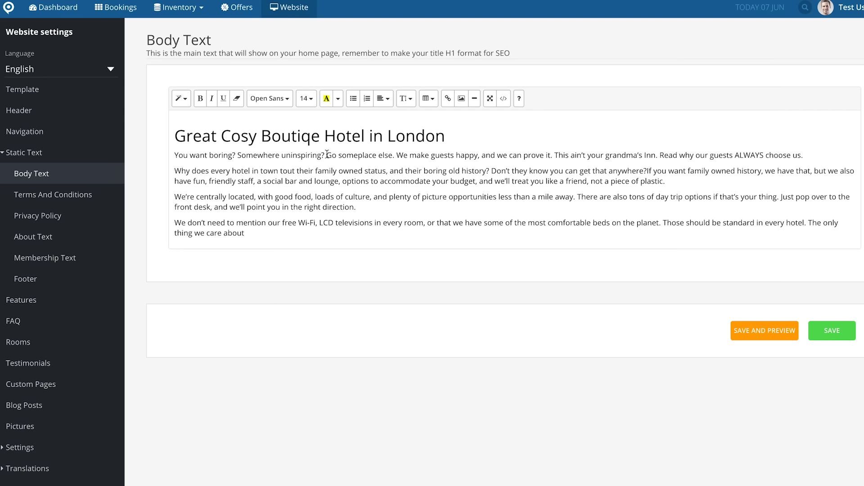
- Delete the phrase 'Somewhere uninspiring?' from the home page body text
{"action": "left_click_drag", "start_coordinate": [326, 155], "coordinate": [240, 154]}
{"action": "key", "text": "BackSpace"}
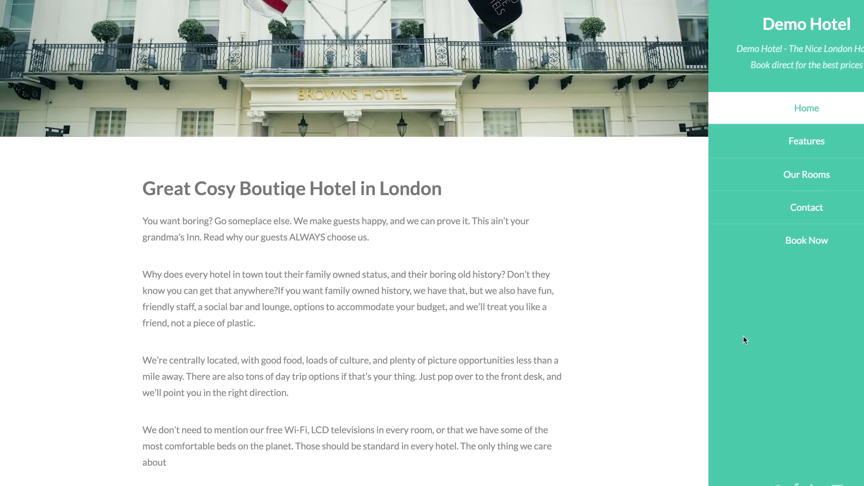
- Browse the live site's Features and Our Rooms & Services sections
{"action": "left_click", "coordinate": [806, 143]}
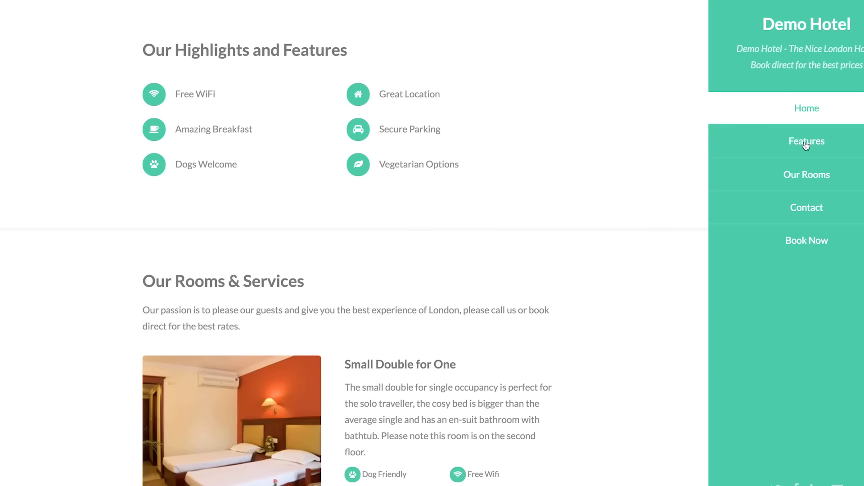
{"action": "scroll", "coordinate": [671, 268], "scroll_direction": "down", "scroll_amount": 2}
{"action": "scroll", "coordinate": [670, 269], "scroll_direction": "down", "scroll_amount": 9}
{"action": "scroll", "coordinate": [671, 268], "scroll_direction": "down", "scroll_amount": 3}
{"action": "scroll", "coordinate": [671, 268], "scroll_direction": "down", "scroll_amount": 3}
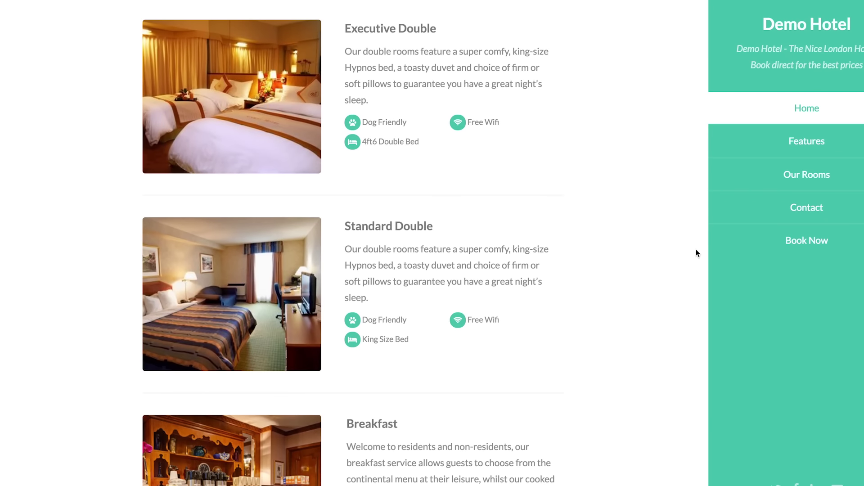
{"action": "left_click", "coordinate": [795, 176]}
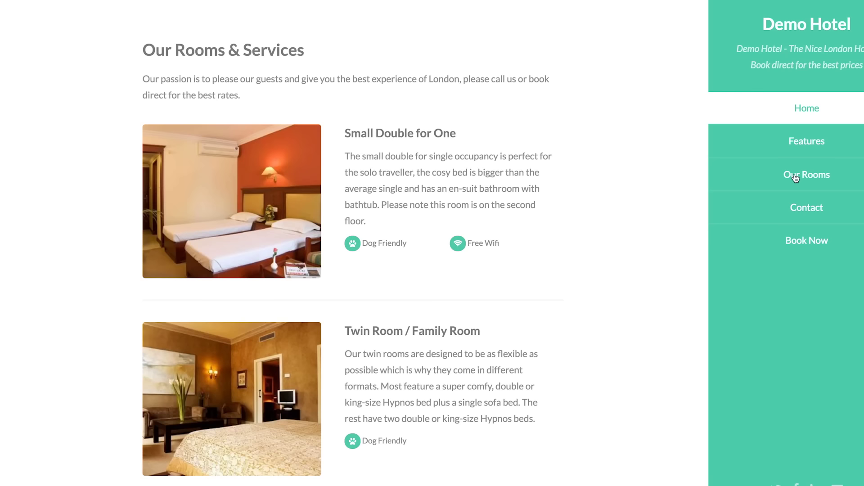
{"action": "scroll", "coordinate": [565, 293], "scroll_direction": "down", "scroll_amount": 3}
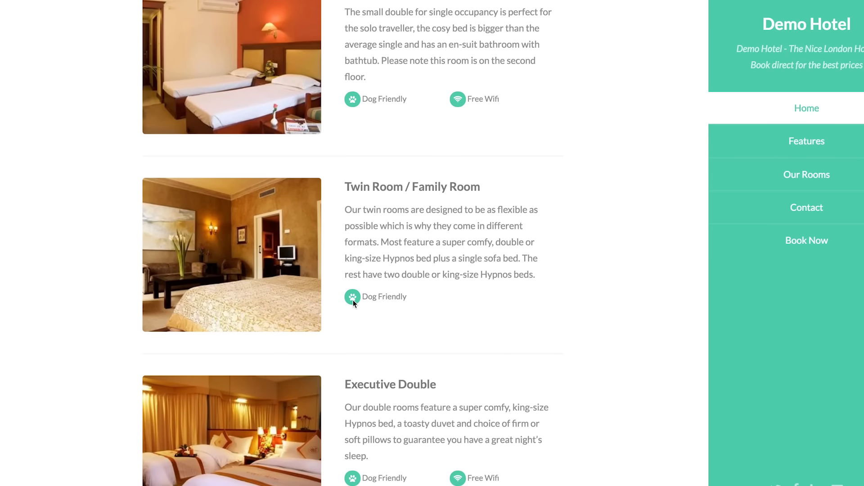
{"action": "scroll", "coordinate": [353, 300], "scroll_direction": "down", "scroll_amount": 2}
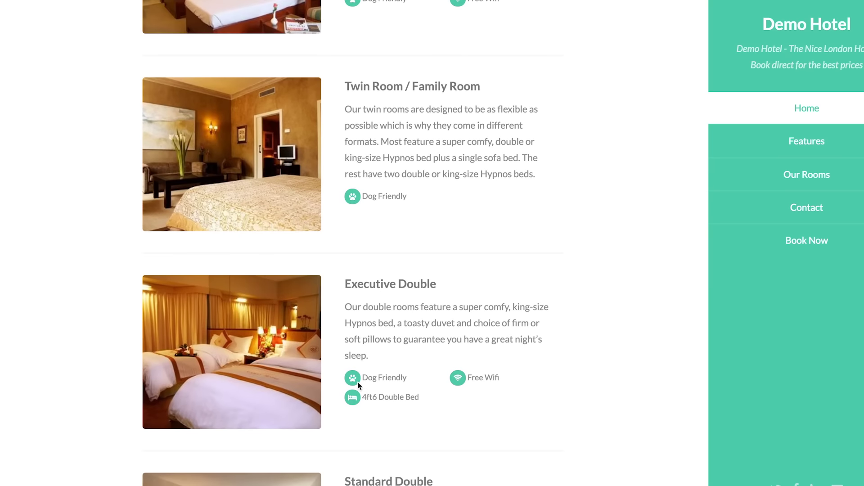
- View the Contact section, then open and close the Book Now booking form
{"action": "left_click", "coordinate": [818, 208]}
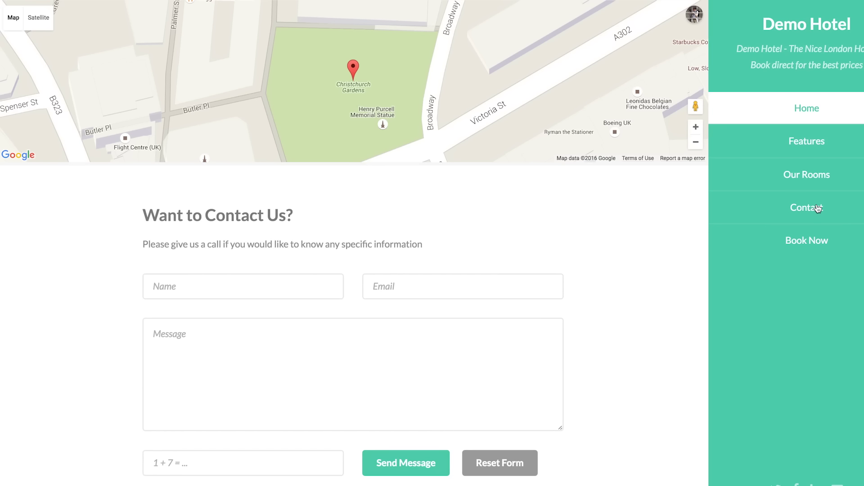
{"action": "left_click", "coordinate": [810, 240]}
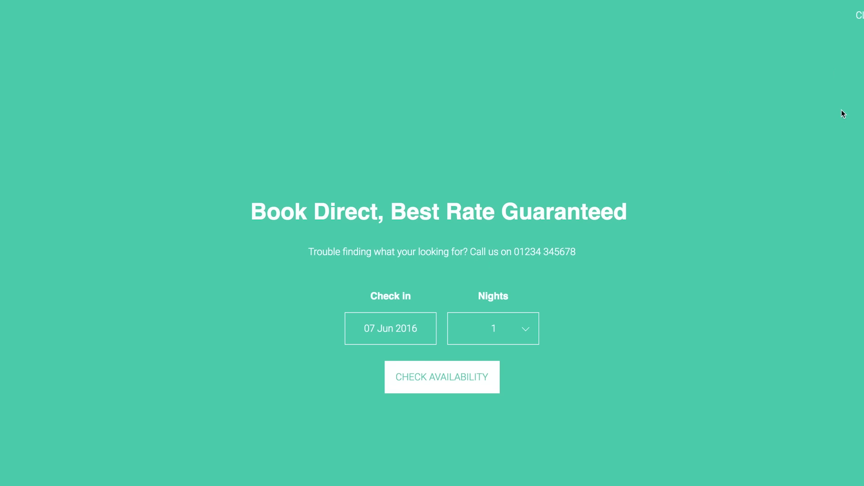
{"action": "left_click", "coordinate": [859, 15]}
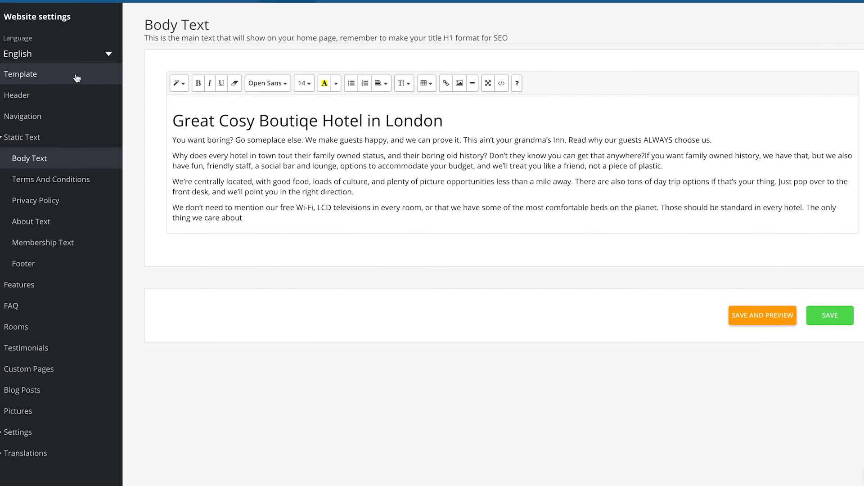
- Scroll through all website template designs, with Great Cosy Hotel in London currently selected
{"action": "left_click", "coordinate": [77, 78]}
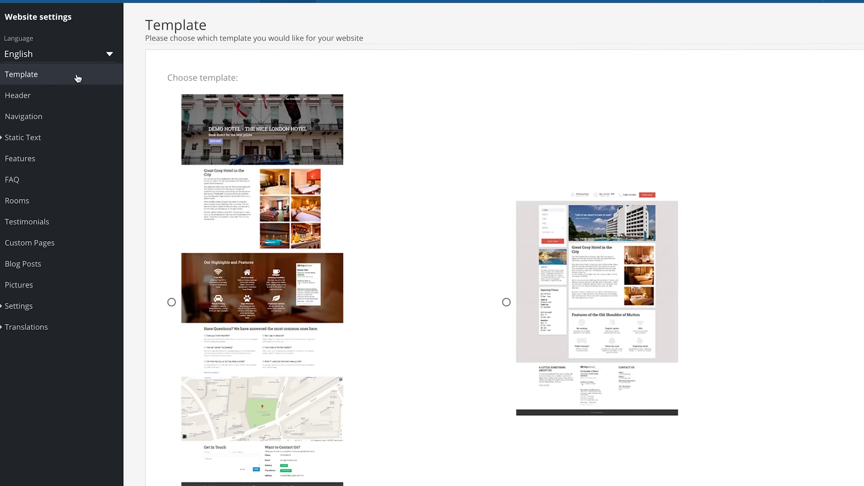
{"action": "scroll", "coordinate": [265, 245], "scroll_direction": "down", "scroll_amount": 2}
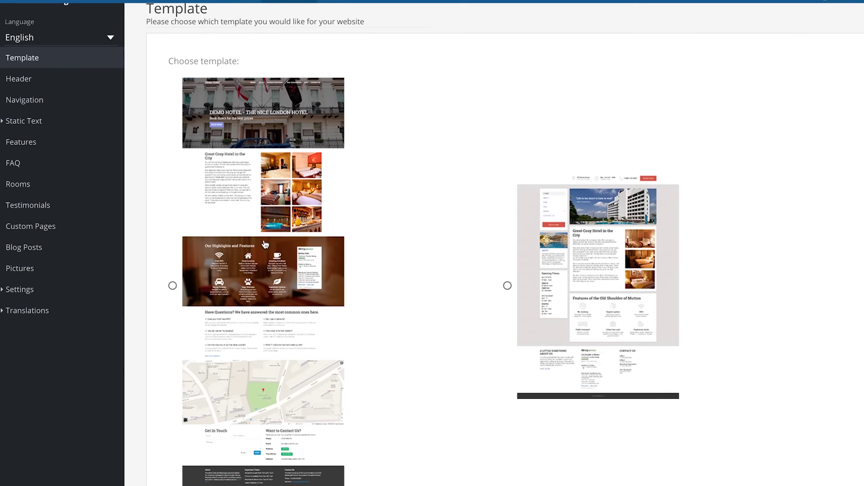
{"action": "scroll", "coordinate": [265, 244], "scroll_direction": "down", "scroll_amount": 2}
{"action": "scroll", "coordinate": [265, 244], "scroll_direction": "down", "scroll_amount": 2}
{"action": "scroll", "coordinate": [265, 245], "scroll_direction": "down", "scroll_amount": 3}
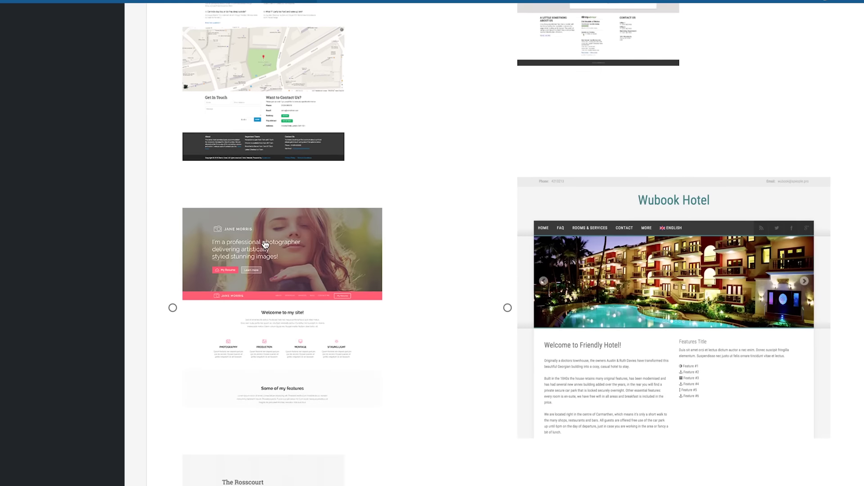
{"action": "scroll", "coordinate": [265, 245], "scroll_direction": "down", "scroll_amount": 6}
{"action": "scroll", "coordinate": [263, 243], "scroll_direction": "down", "scroll_amount": 3}
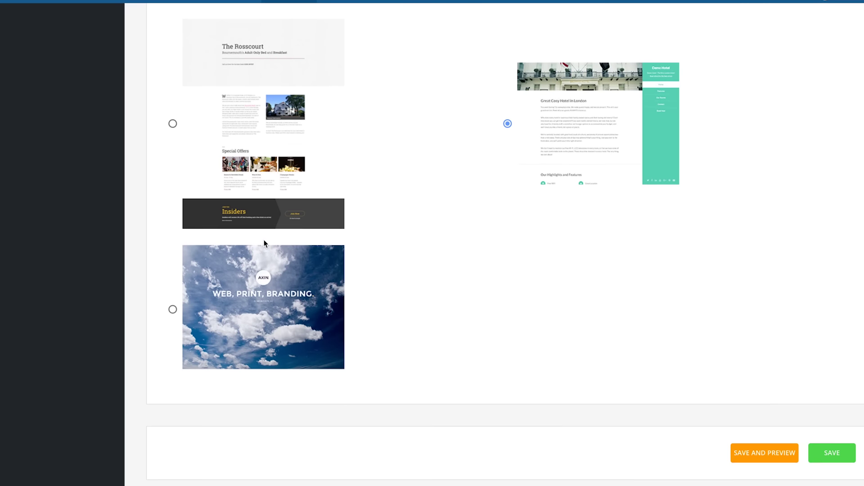
{"action": "scroll", "coordinate": [263, 241], "scroll_direction": "up", "scroll_amount": 1}
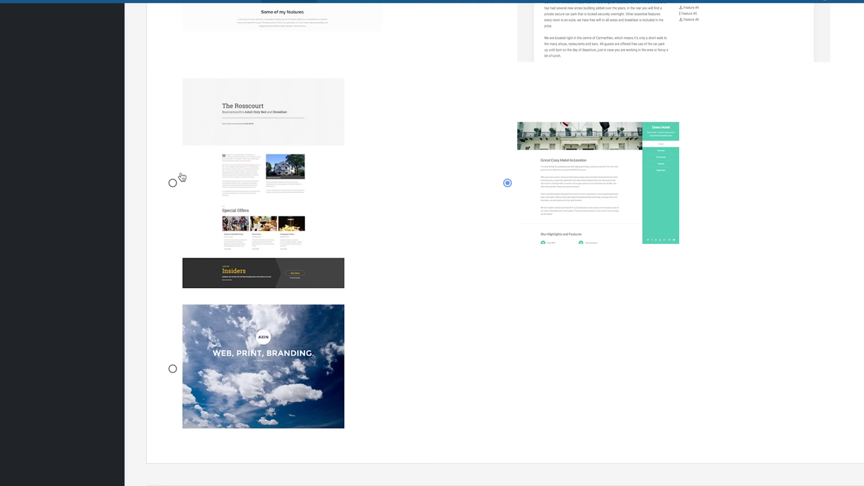
- Select the Rosscourt template, then save and preview the site
{"action": "left_click", "coordinate": [174, 183]}
{"action": "scroll", "coordinate": [373, 220], "scroll_direction": "down", "scroll_amount": 1}
{"action": "left_click", "coordinate": [764, 452]}
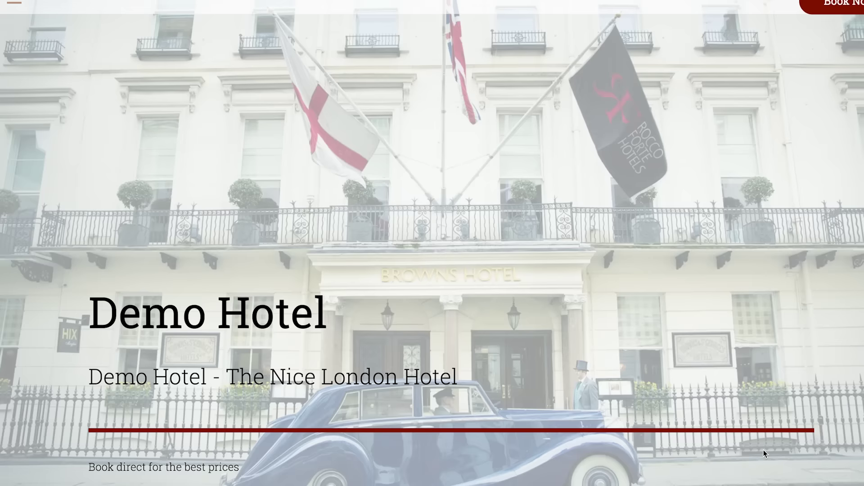
- Scroll the Rosscourt-styled site preview down to the rooms section
{"action": "scroll", "coordinate": [763, 450], "scroll_direction": "down", "scroll_amount": 1}
{"action": "scroll", "coordinate": [763, 450], "scroll_direction": "down", "scroll_amount": 3}
{"action": "scroll", "coordinate": [764, 450], "scroll_direction": "down", "scroll_amount": 2}
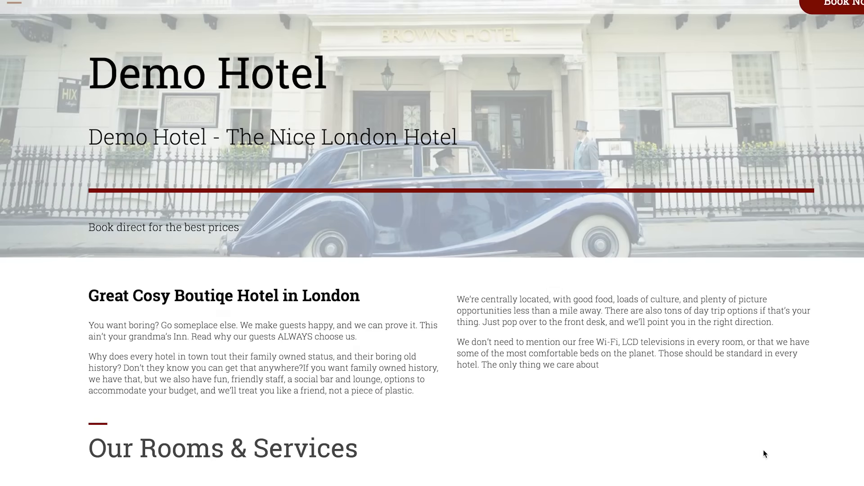
{"action": "scroll", "coordinate": [763, 450], "scroll_direction": "down", "scroll_amount": 3}
{"action": "scroll", "coordinate": [763, 449], "scroll_direction": "down", "scroll_amount": 5}
{"action": "scroll", "coordinate": [763, 449], "scroll_direction": "down", "scroll_amount": 2}
{"action": "scroll", "coordinate": [763, 449], "scroll_direction": "down", "scroll_amount": 6}
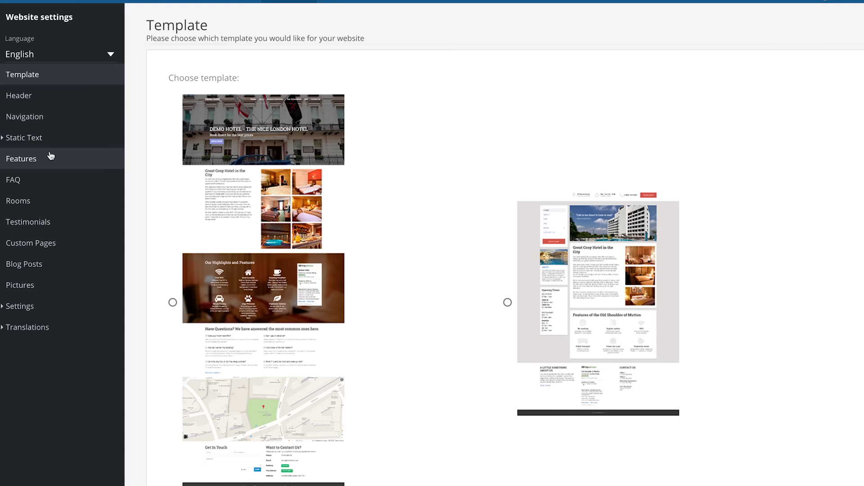
- Look through the website's FAQ list of questions and answers
{"action": "left_click", "coordinate": [50, 188]}
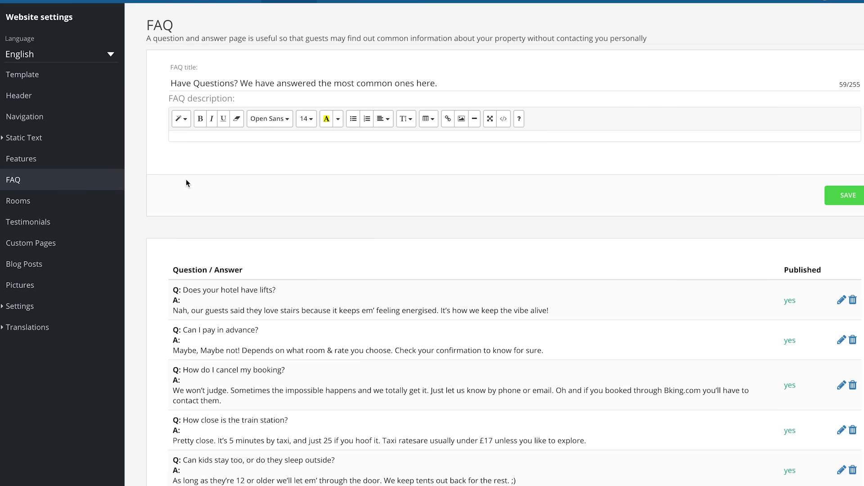
{"action": "scroll", "coordinate": [161, 224], "scroll_direction": "down", "scroll_amount": 1}
{"action": "scroll", "coordinate": [161, 223], "scroll_direction": "down", "scroll_amount": 1}
{"action": "scroll", "coordinate": [161, 224], "scroll_direction": "down", "scroll_amount": 1}
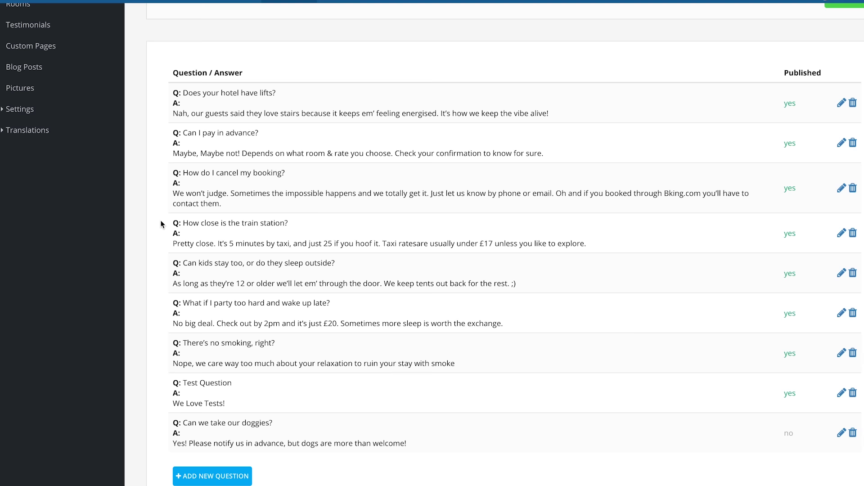
{"action": "scroll", "coordinate": [161, 224], "scroll_direction": "up", "scroll_amount": 1}
{"action": "scroll", "coordinate": [161, 224], "scroll_direction": "up", "scroll_amount": 1}
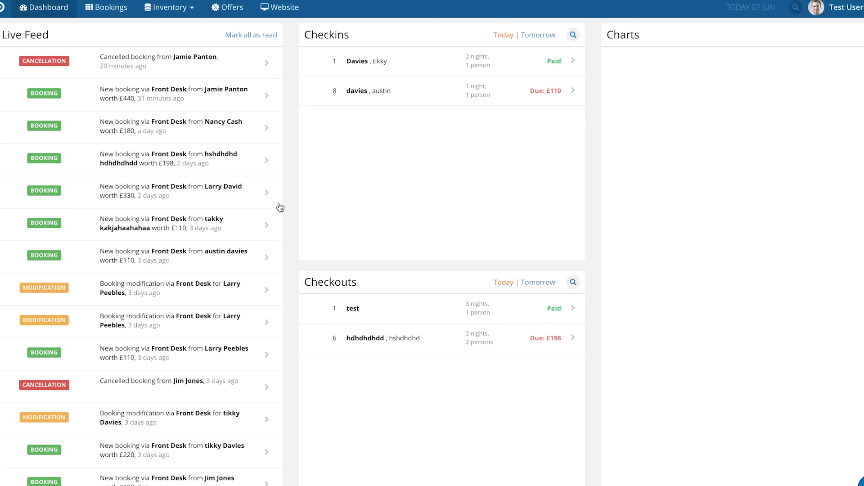